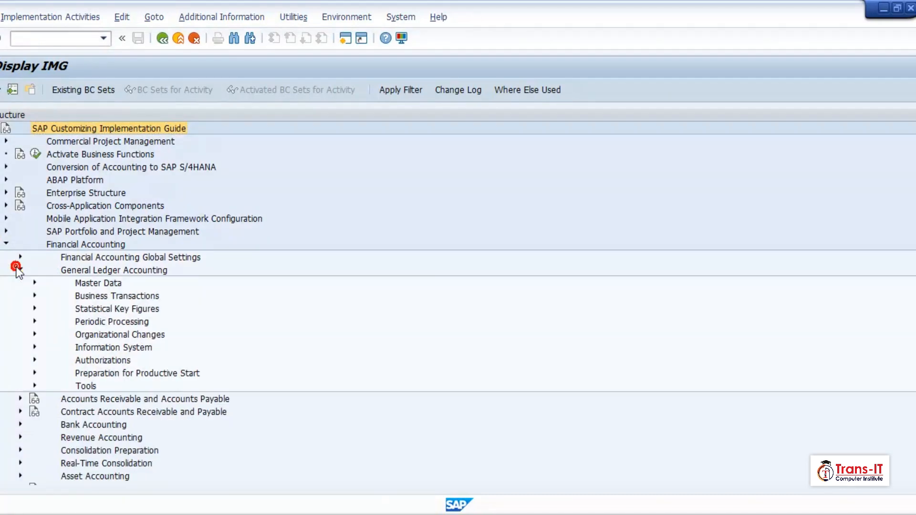
- Under General Ledger Accounting's Periodic Processing, open Prepare Automatic Postings for Foreign Currency Valuation and its KDB procedure for chart of accounts TRCA
{"action": "left_click", "coordinate": [34, 322]}
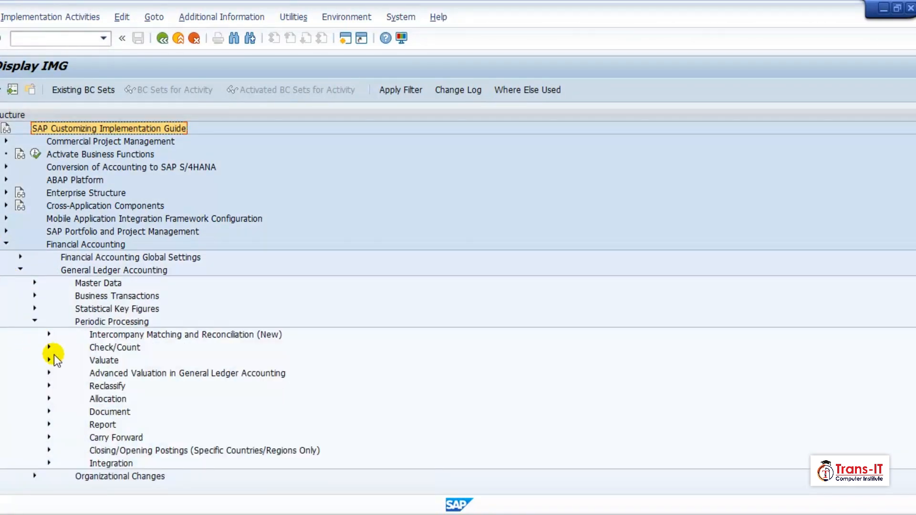
{"action": "left_click", "coordinate": [48, 361]}
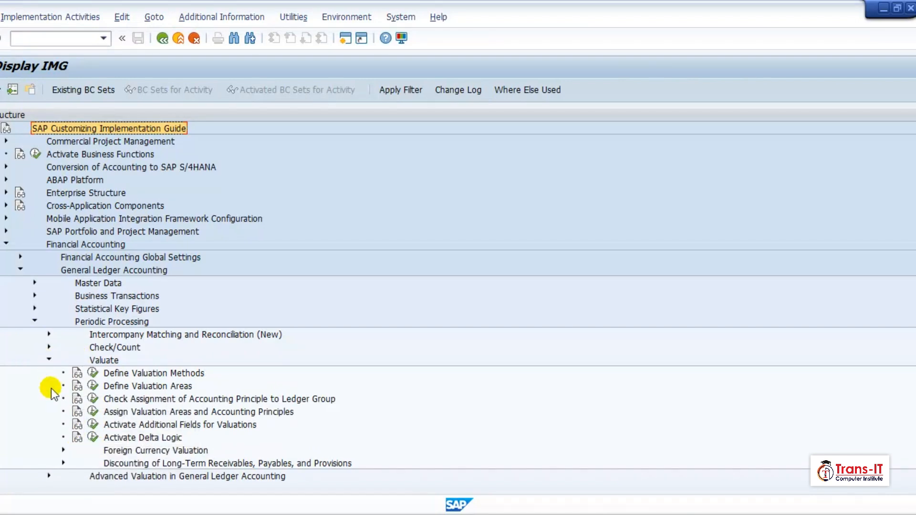
{"action": "left_click", "coordinate": [63, 450]}
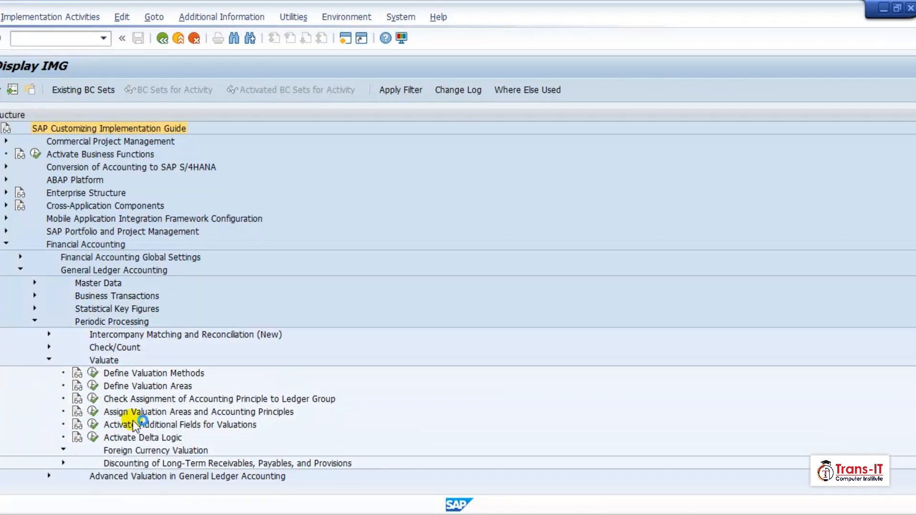
{"action": "scroll", "coordinate": [193, 315], "scroll_direction": "down", "scroll_amount": 2}
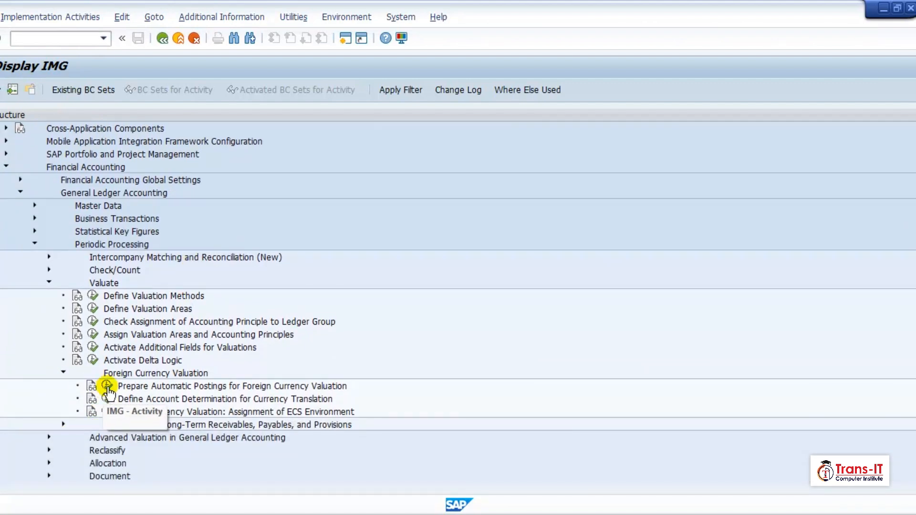
{"action": "left_click", "coordinate": [107, 386]}
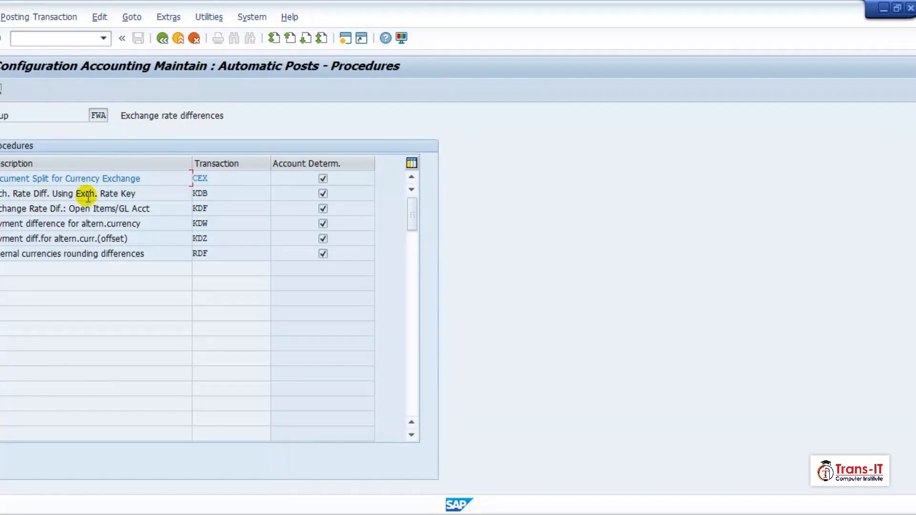
{"action": "double_click", "coordinate": [140, 193]}
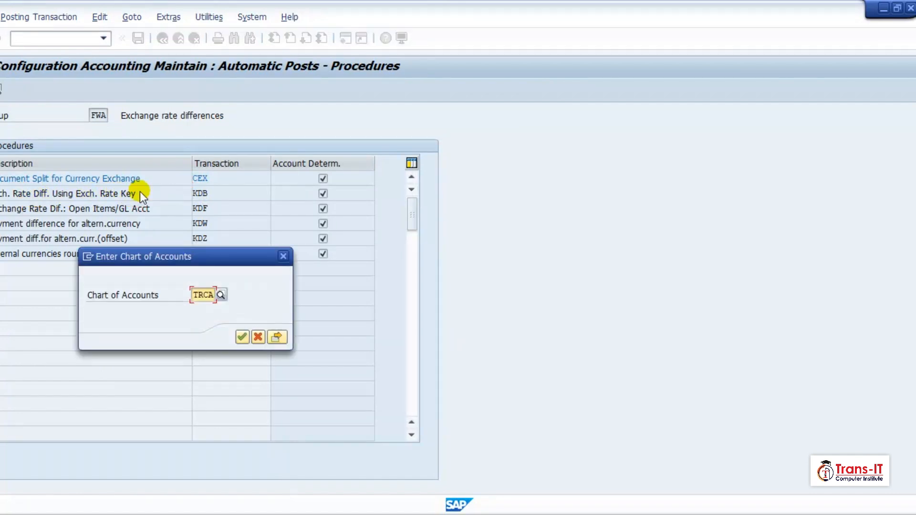
{"action": "left_click", "coordinate": [242, 338]}
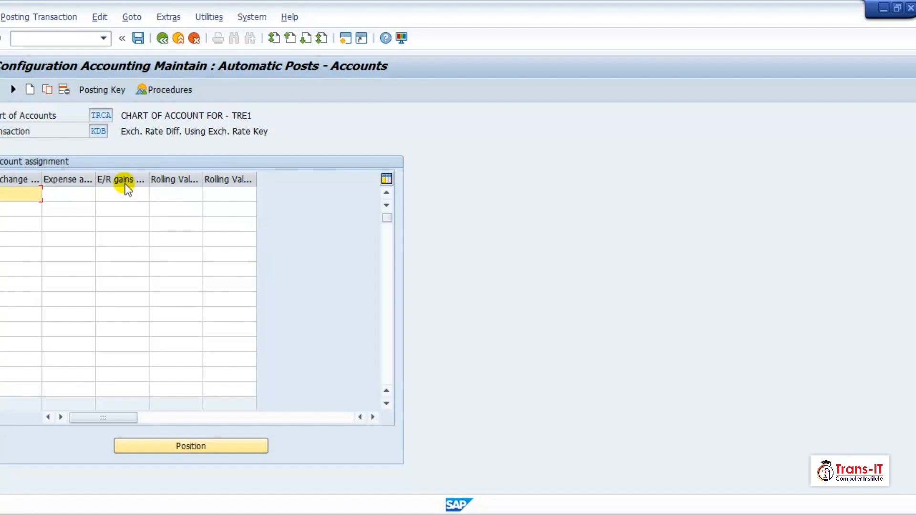
- Assign Exchange Rate Loss A/c 590010 as the expense account in the first row, looked up from the TRCA account list
{"action": "left_click", "coordinate": [74, 192]}
{"action": "left_click", "coordinate": [101, 193]}
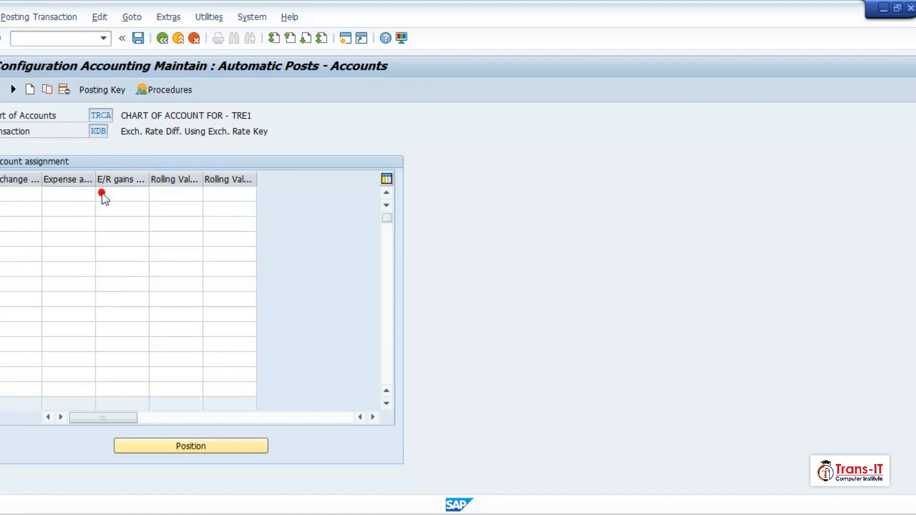
{"action": "type", "text": "30"}
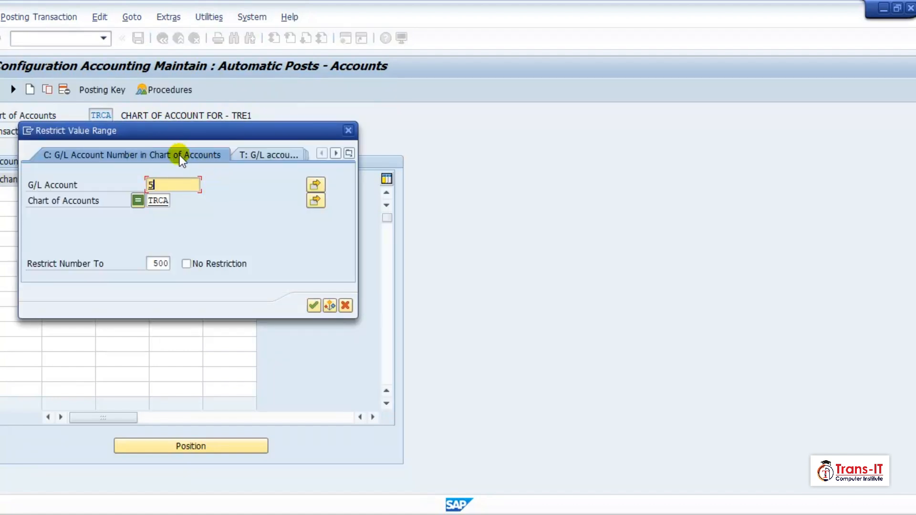
{"action": "key", "text": "BackSpace"}
{"action": "key", "text": "BackSpace"}
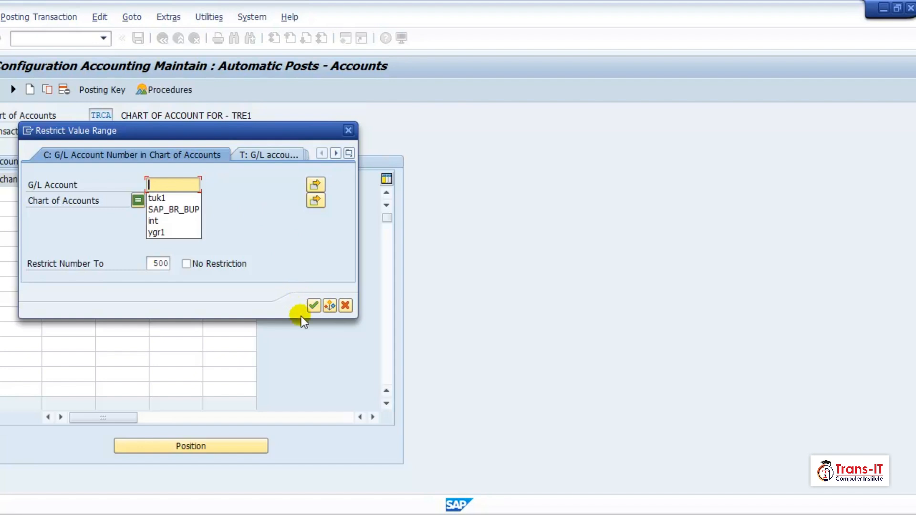
{"action": "left_click", "coordinate": [315, 309]}
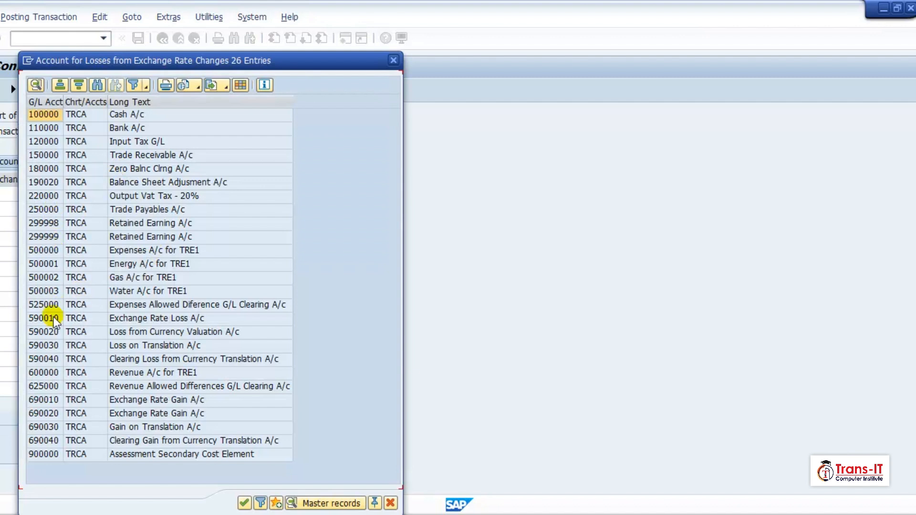
{"action": "left_click", "coordinate": [108, 317]}
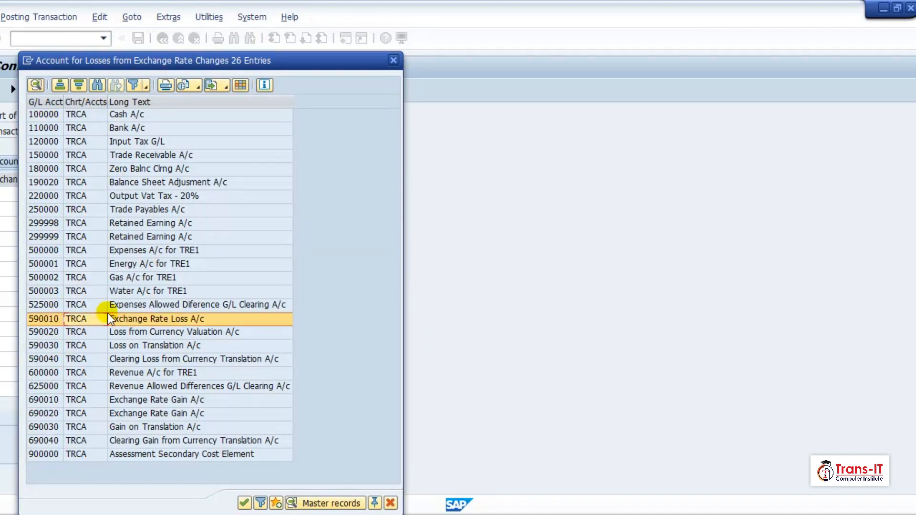
{"action": "double_click", "coordinate": [108, 318]}
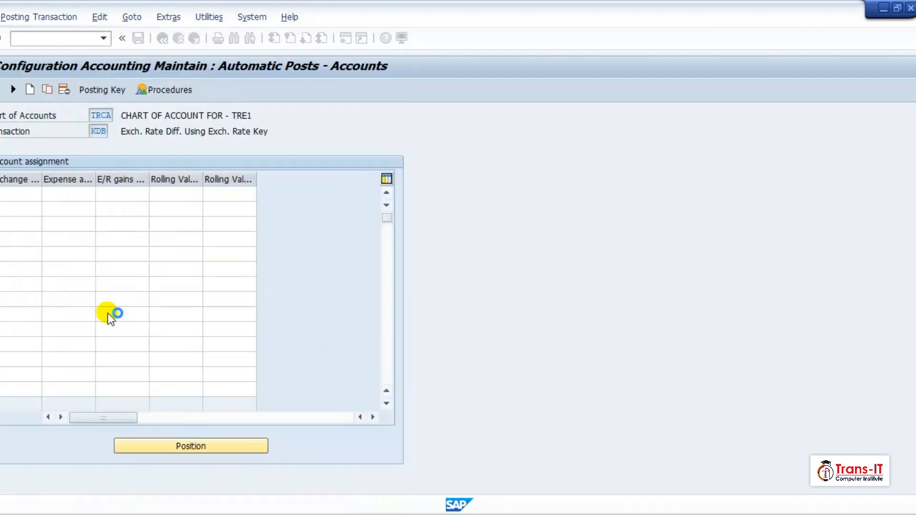
- Assign Exchange Rate Gain A/c 690010 as the exchange rate gains account in the same row
{"action": "left_click", "coordinate": [118, 192]}
{"action": "left_click", "coordinate": [156, 194]}
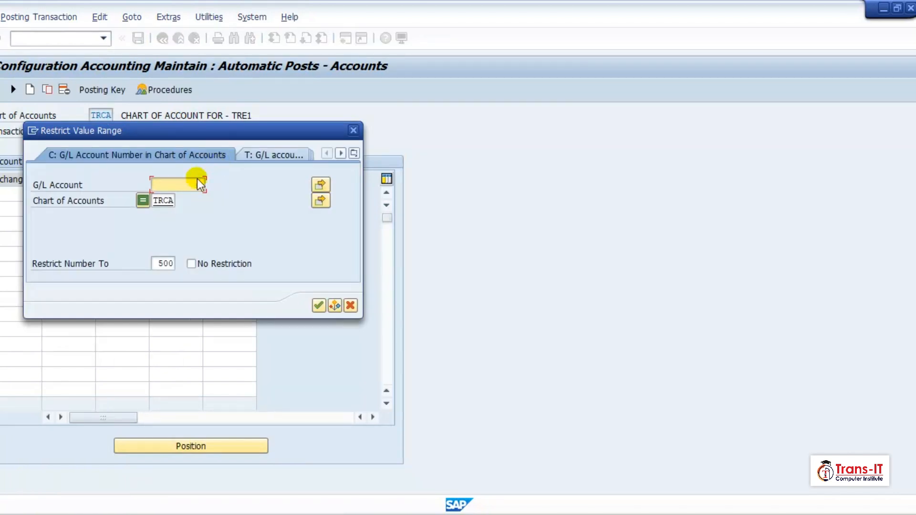
{"action": "left_click", "coordinate": [319, 306]}
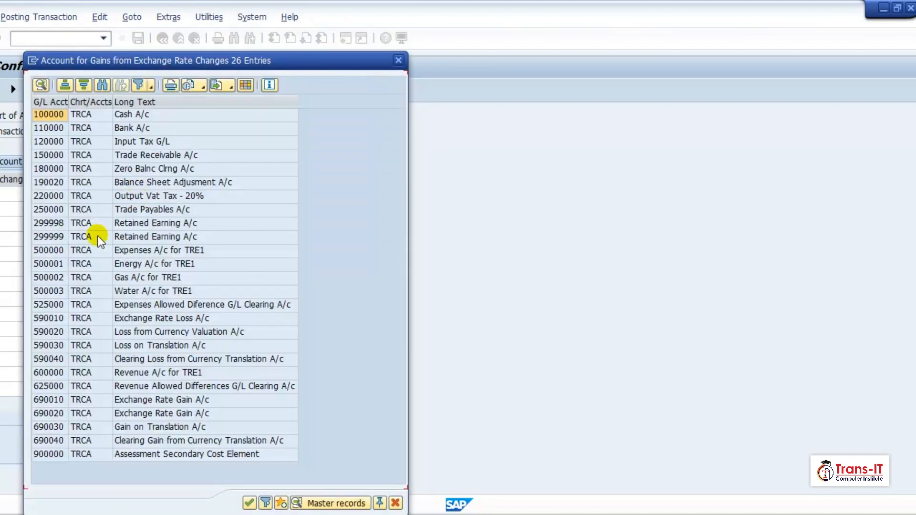
{"action": "double_click", "coordinate": [76, 402]}
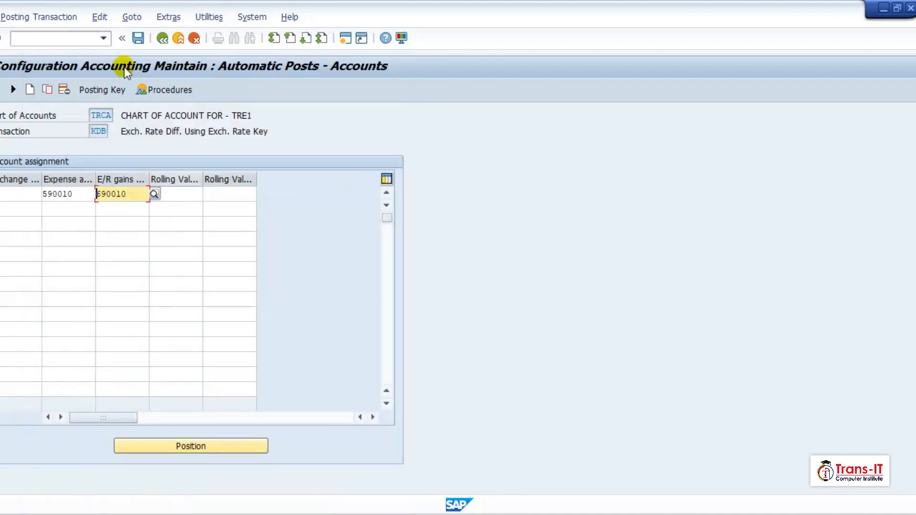
- Save the account assignment in a new customizing request described as "TRE1: Exchange RAte Diferences using Exchange Rate key"
{"action": "left_click", "coordinate": [137, 37]}
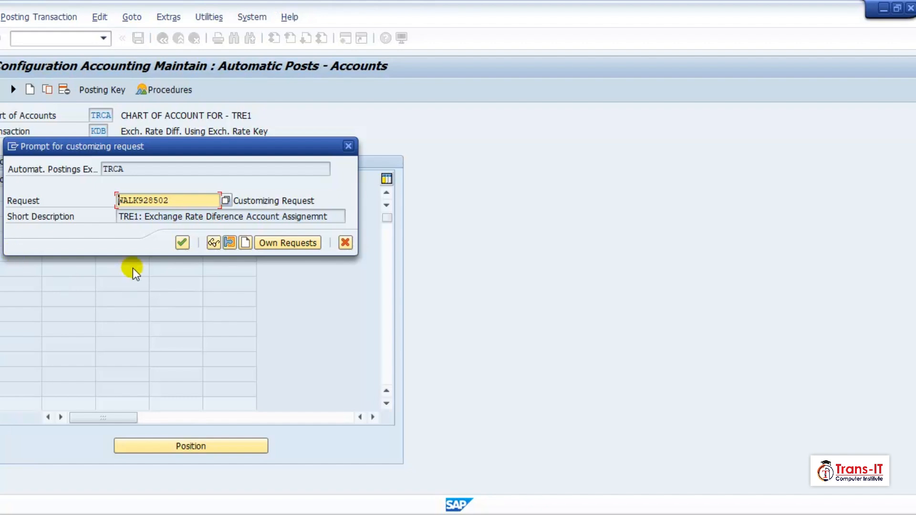
{"action": "left_click", "coordinate": [245, 242]}
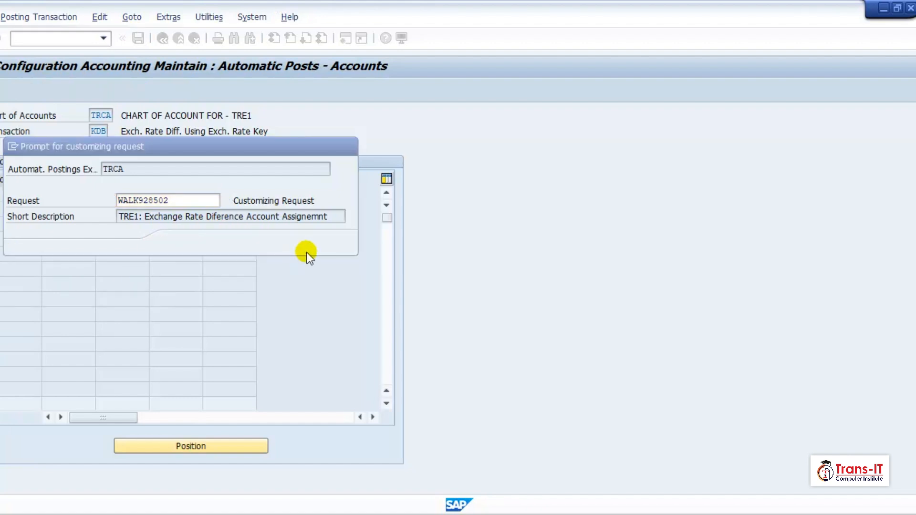
{"action": "type", "text": "TRE"}
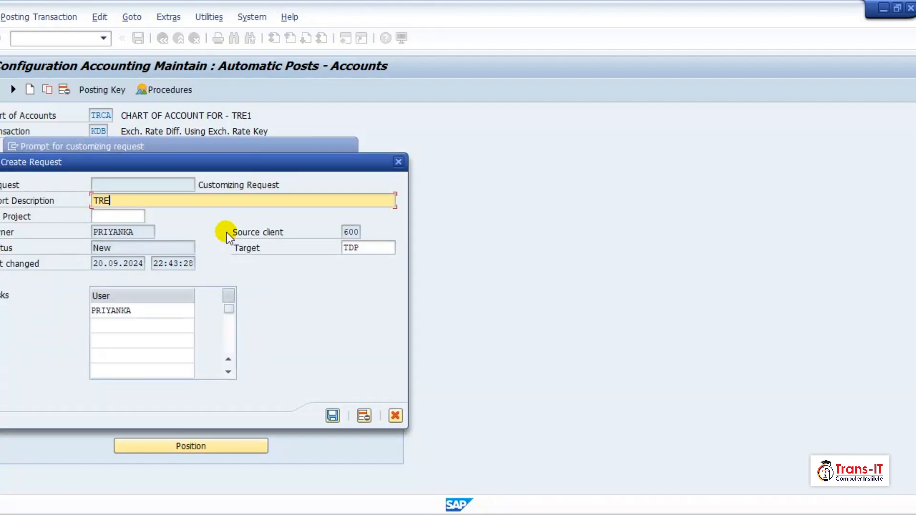
{"action": "type", "text": "1:eXC"}
{"action": "key", "text": "BackSpace"}
{"action": "key", "text": "BackSpace"}
{"action": "key", "text": "BackSpace"}
{"action": "type", "text": "Exchange RAte "}
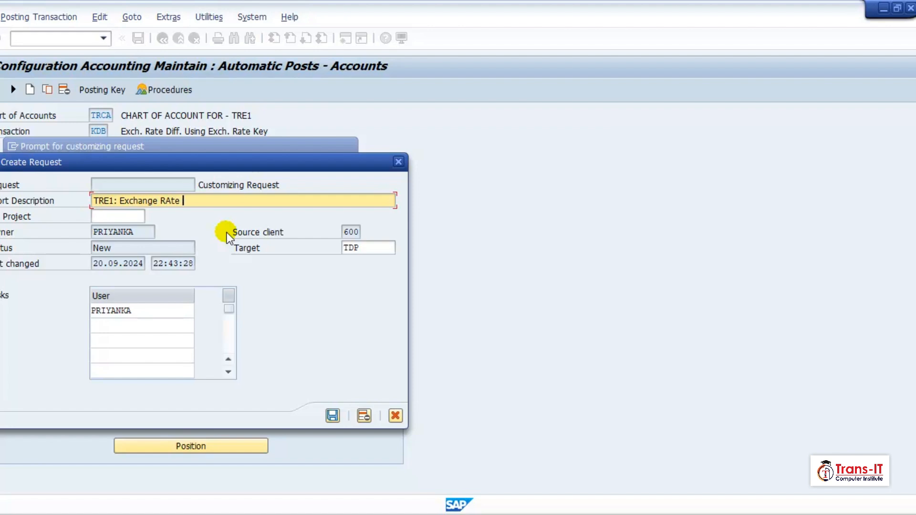
{"action": "type", "text": "Diferences using Exchange "}
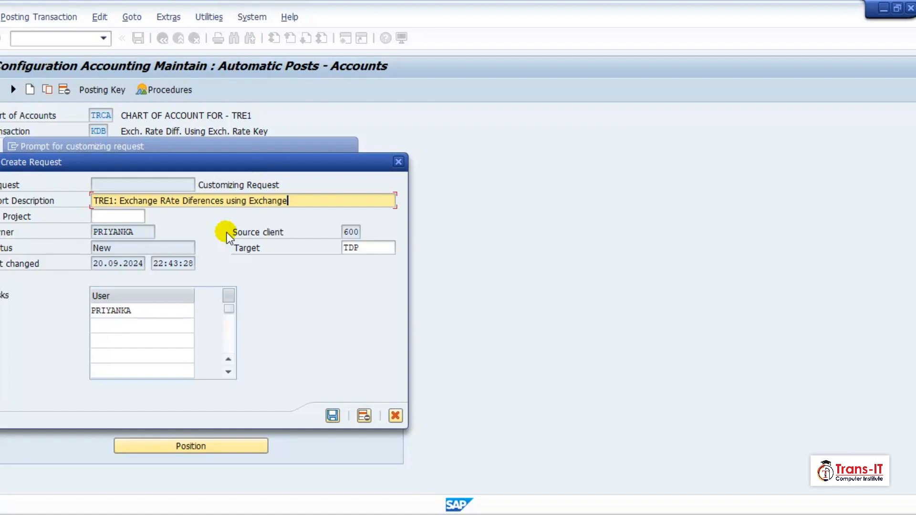
{"action": "type", "text": "Rate key"}
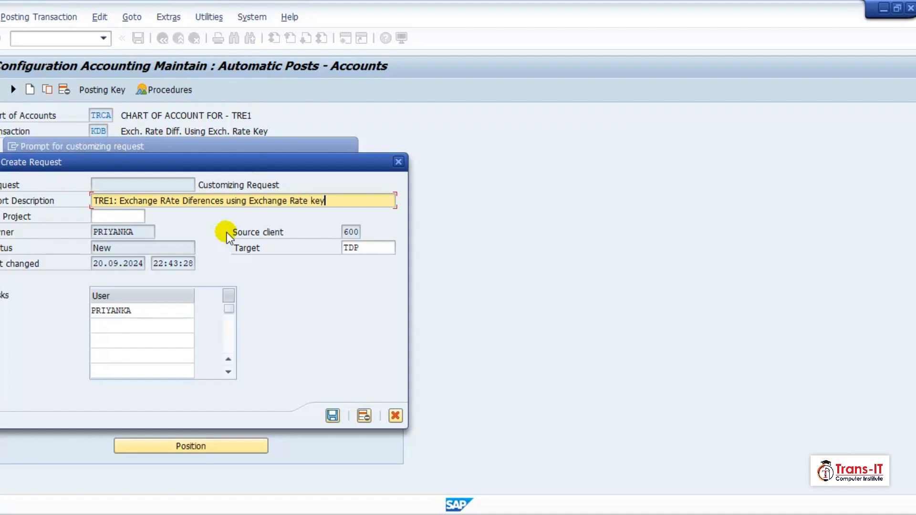
{"action": "left_click", "coordinate": [333, 416]}
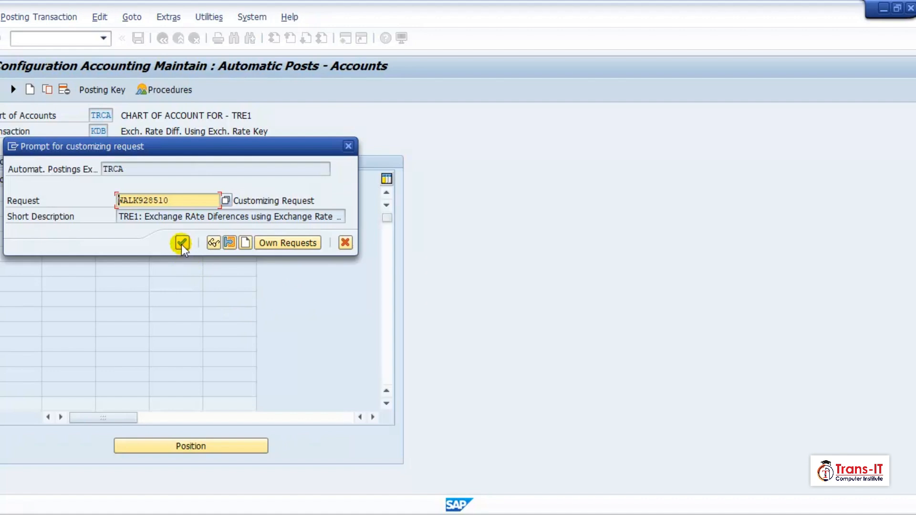
{"action": "left_click", "coordinate": [181, 244]}
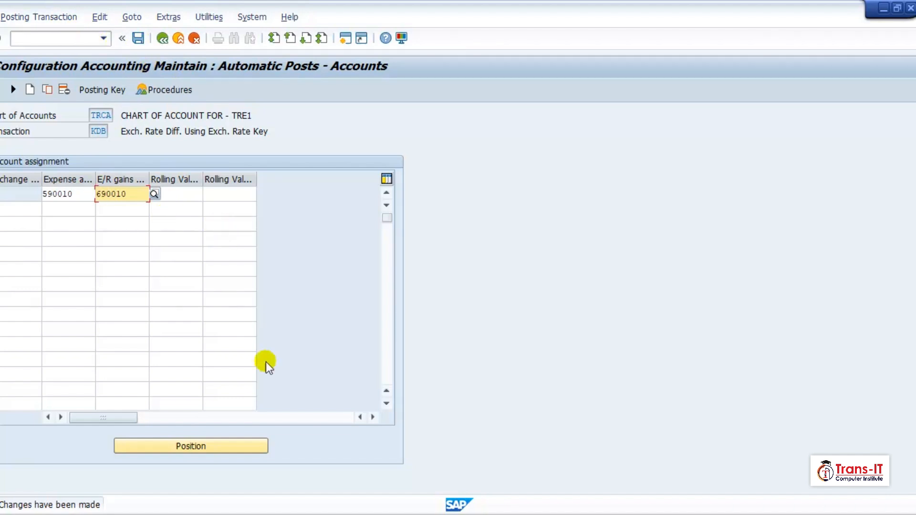
- Switch to the presentation and advance to the slide on classifying exchange rate difference G/L accounts for document splitting
{"action": "left_click", "coordinate": [553, 514]}
{"action": "left_click", "coordinate": [569, 495]}
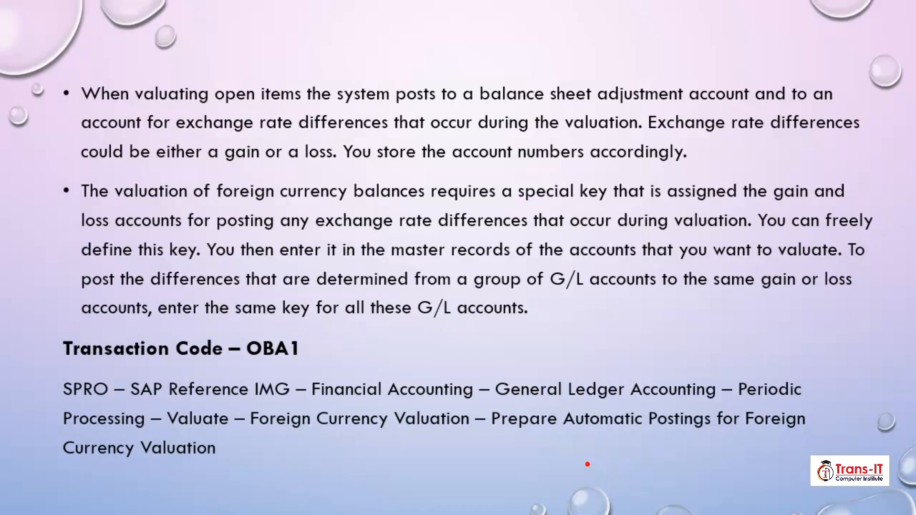
{"action": "key", "text": "Right"}
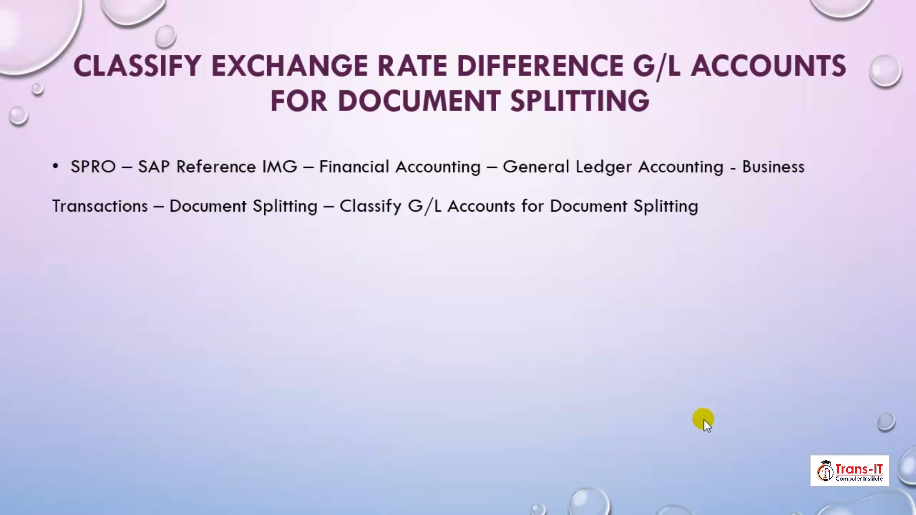
- Switch back to SAP and leave the automatic postings configuration to return to the implementation guide
{"action": "key", "text": "super+Tab"}
{"action": "left_click", "coordinate": [577, 181]}
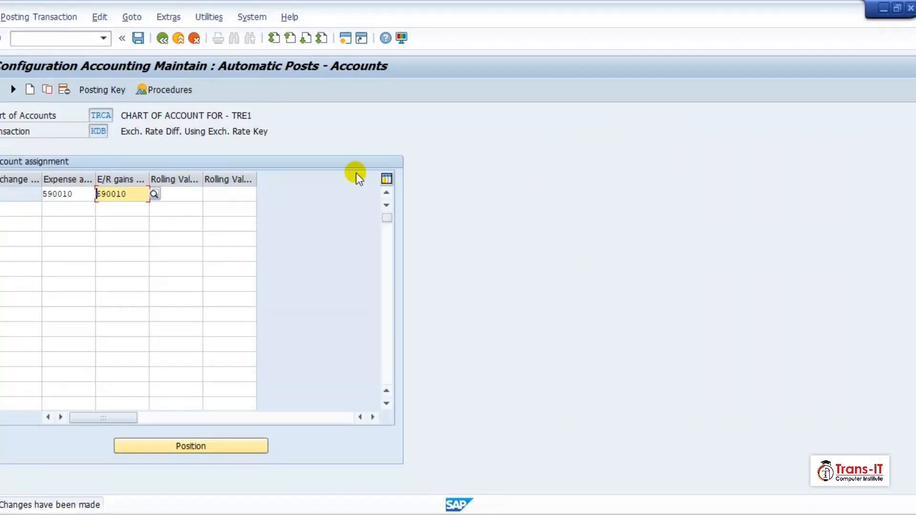
{"action": "left_click", "coordinate": [163, 39]}
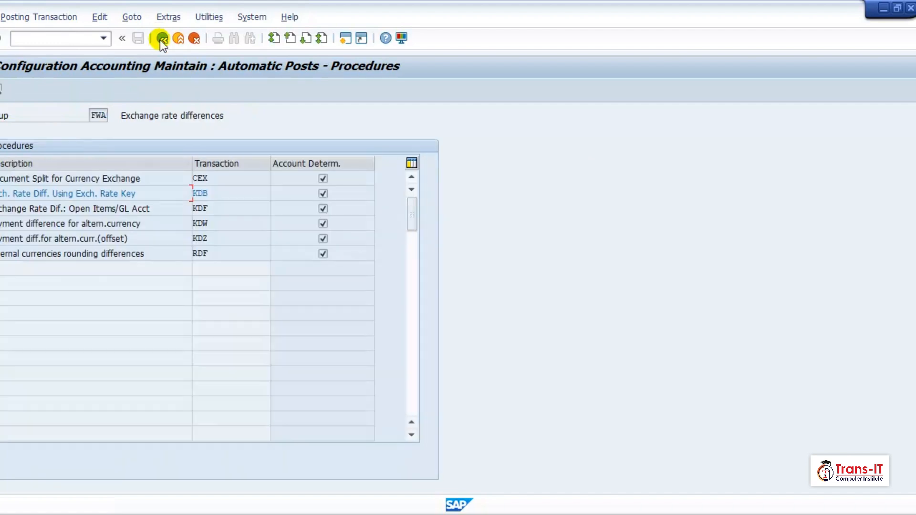
{"action": "left_click", "coordinate": [159, 39]}
{"action": "left_click", "coordinate": [160, 39]}
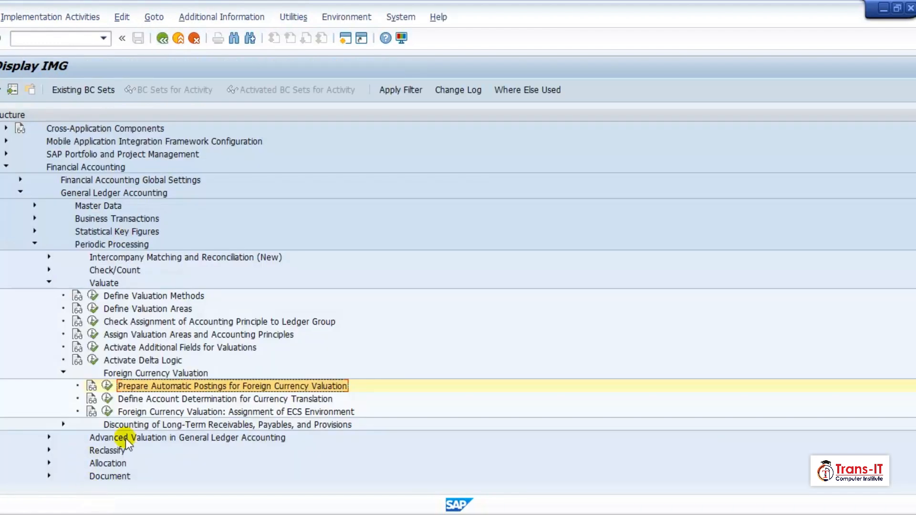
- Open Classify G/L Accounts for Document Splitting under General Ledger Accounting's Business Transactions, Document Splitting, for chart of accounts TRCA
{"action": "left_click", "coordinate": [49, 283]}
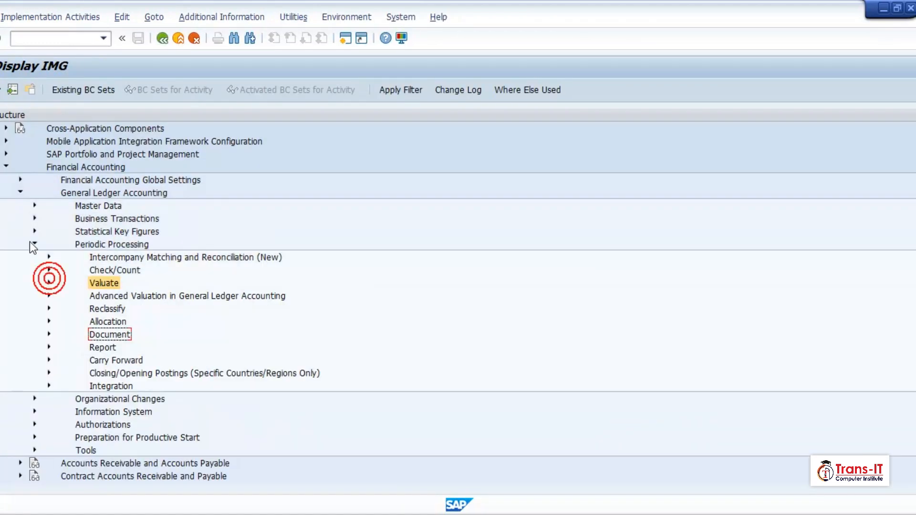
{"action": "left_click", "coordinate": [34, 243]}
{"action": "left_click", "coordinate": [20, 193]}
{"action": "left_click", "coordinate": [19, 192]}
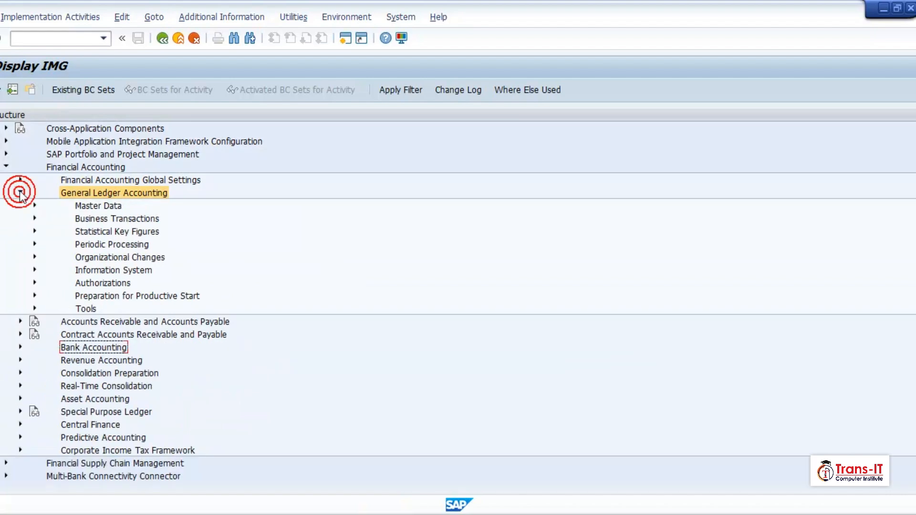
{"action": "left_click", "coordinate": [33, 218]}
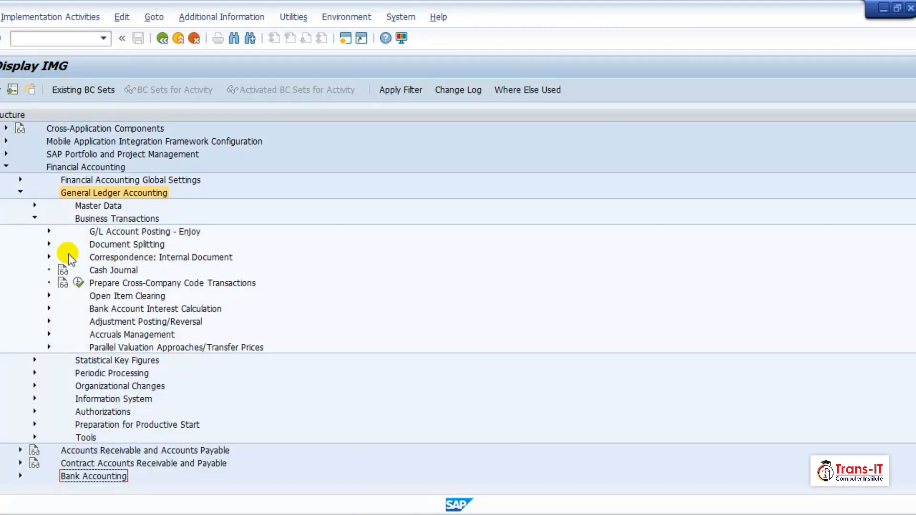
{"action": "left_click", "coordinate": [49, 244]}
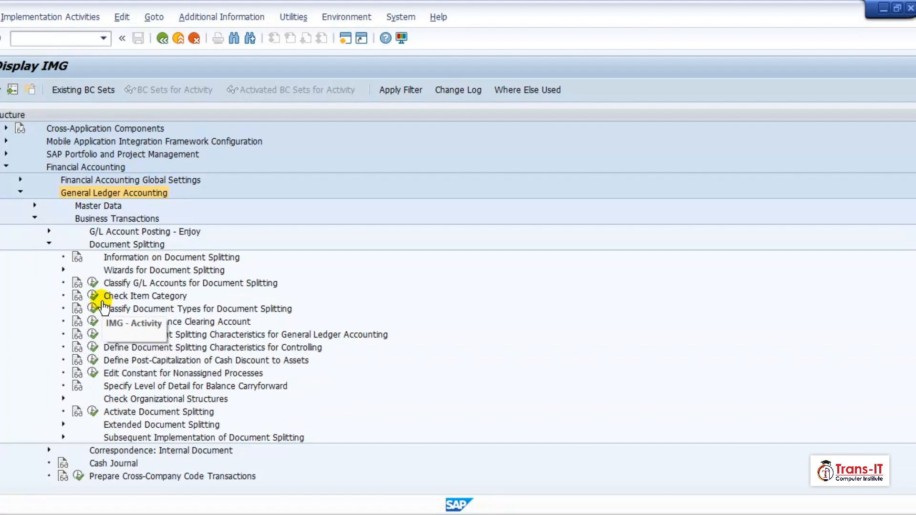
{"action": "left_click", "coordinate": [93, 283]}
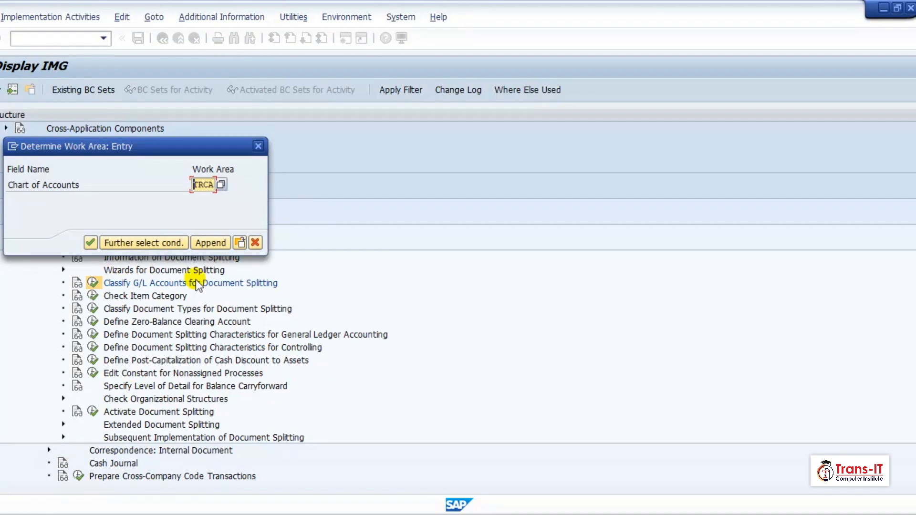
{"action": "left_click", "coordinate": [89, 242]}
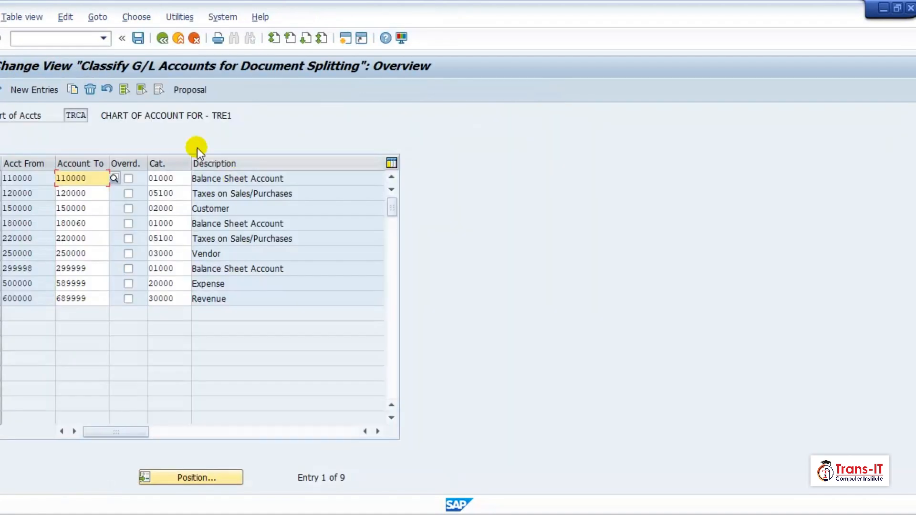
- Add a new entry for accounts 590000 to 599999 with item category 40200, Exchange Rate Difference
{"action": "left_click", "coordinate": [25, 89]}
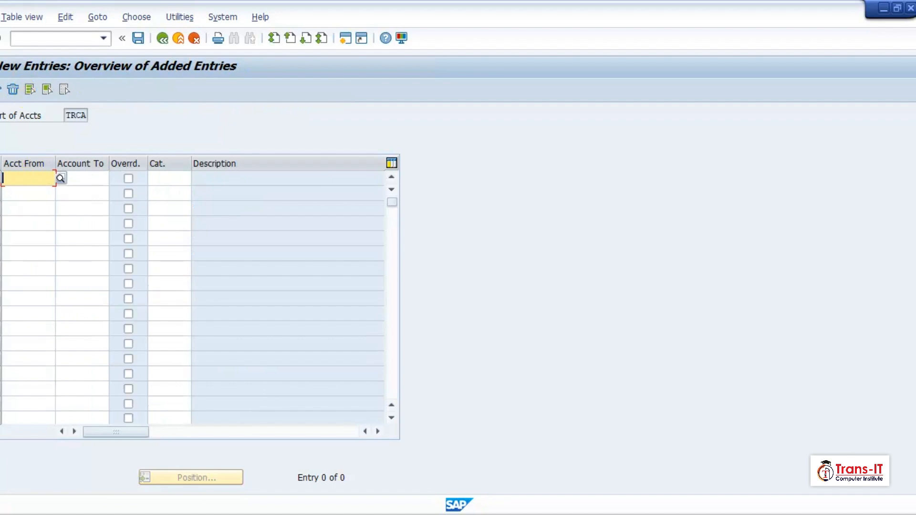
{"action": "type", "text": "590000"}
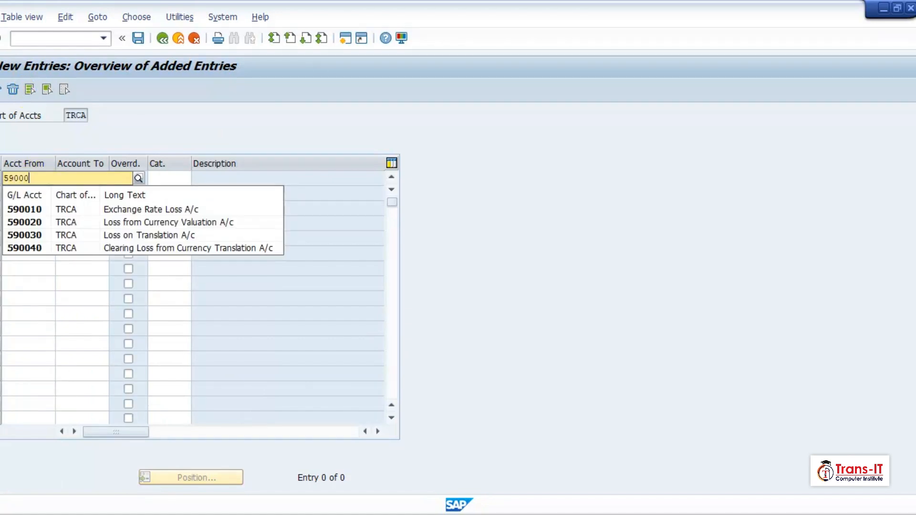
{"action": "key", "text": "Tab"}
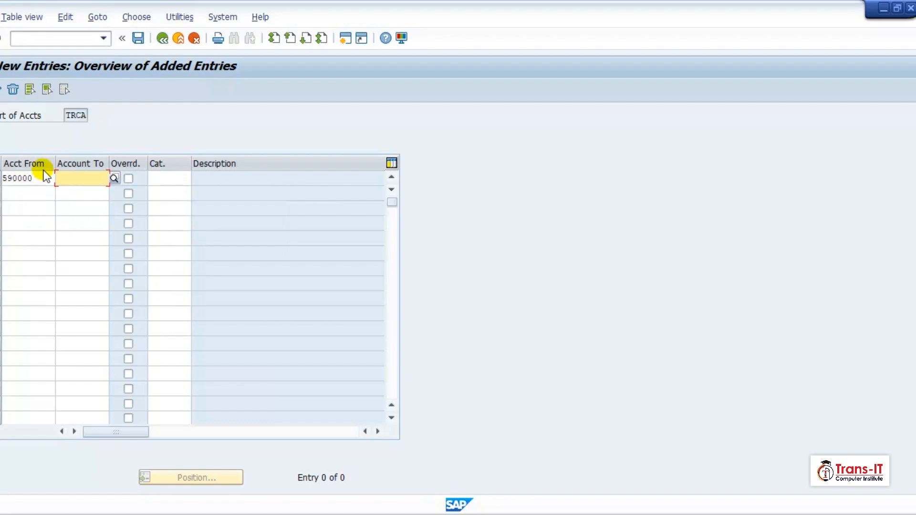
{"action": "type", "text": "599999"}
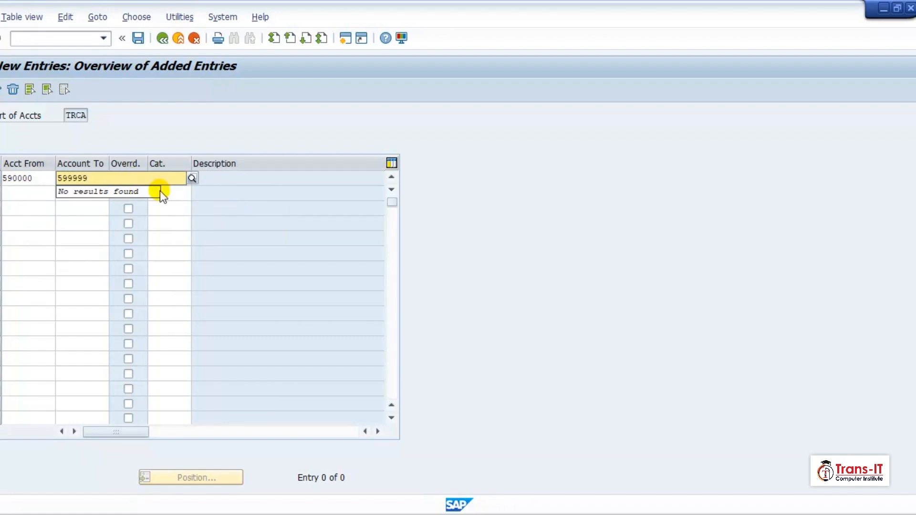
{"action": "left_click", "coordinate": [190, 179]}
{"action": "left_click", "coordinate": [195, 179]}
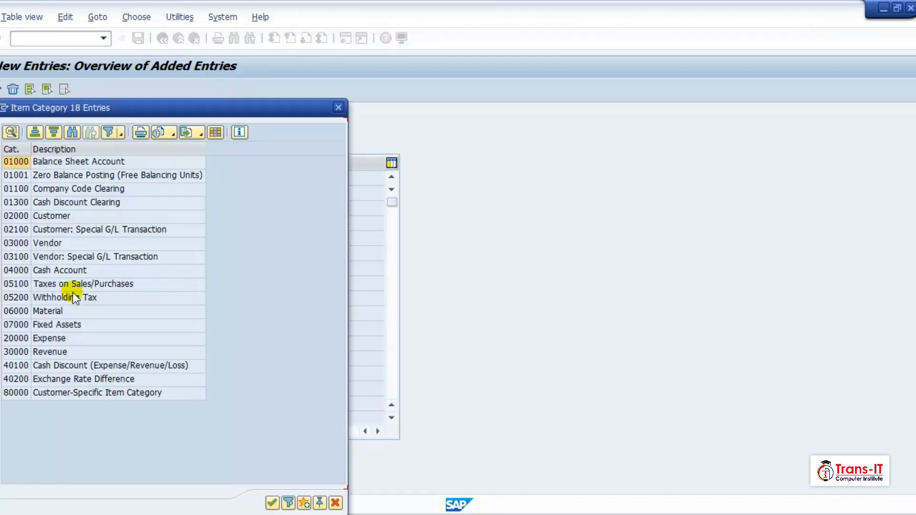
{"action": "double_click", "coordinate": [59, 379]}
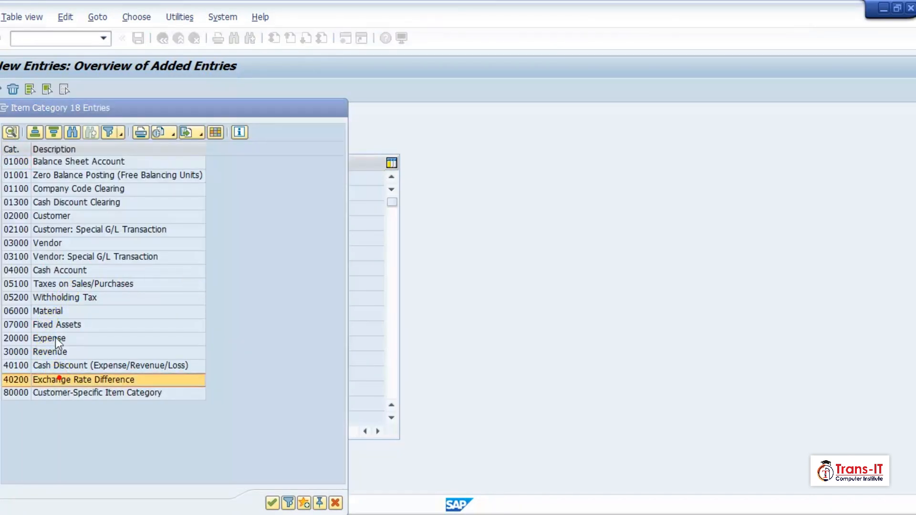
- Start a second entry with 690000 as the first account of the range
{"action": "left_click", "coordinate": [26, 192]}
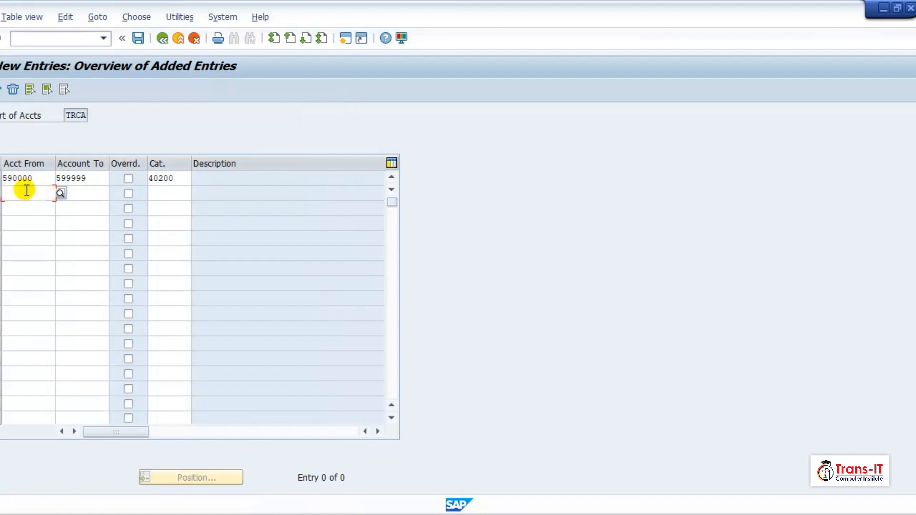
{"action": "type", "text": "69"}
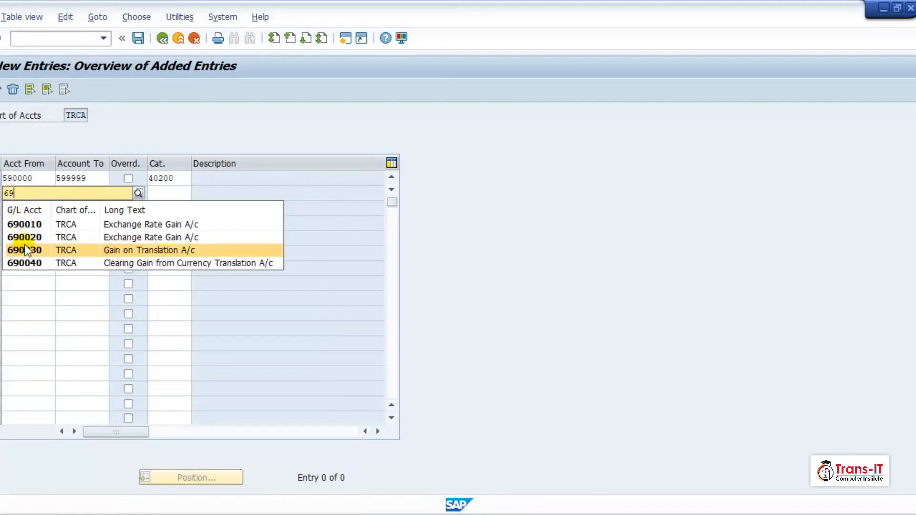
{"action": "left_click", "coordinate": [27, 225]}
{"action": "key", "text": "BackSpace"}
{"action": "key", "text": "BackSpace"}
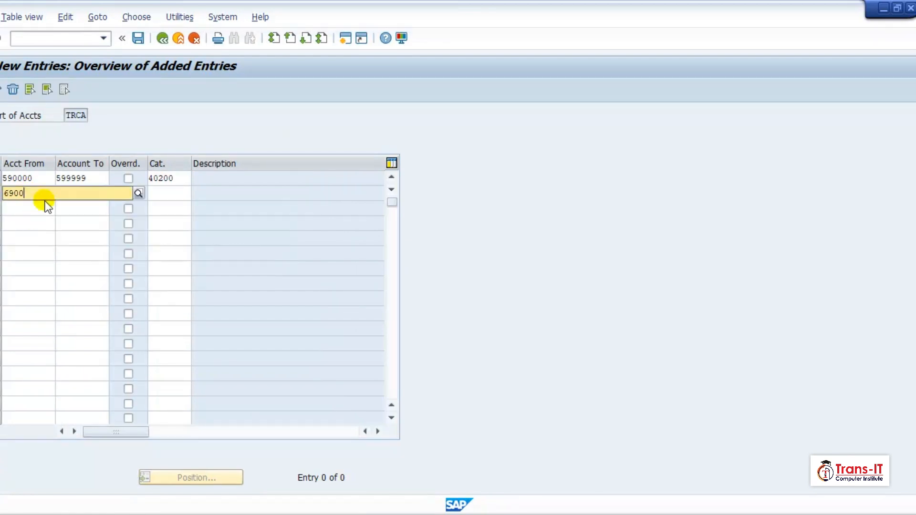
{"action": "type", "text": "00"}
{"action": "left_click", "coordinate": [23, 300]}
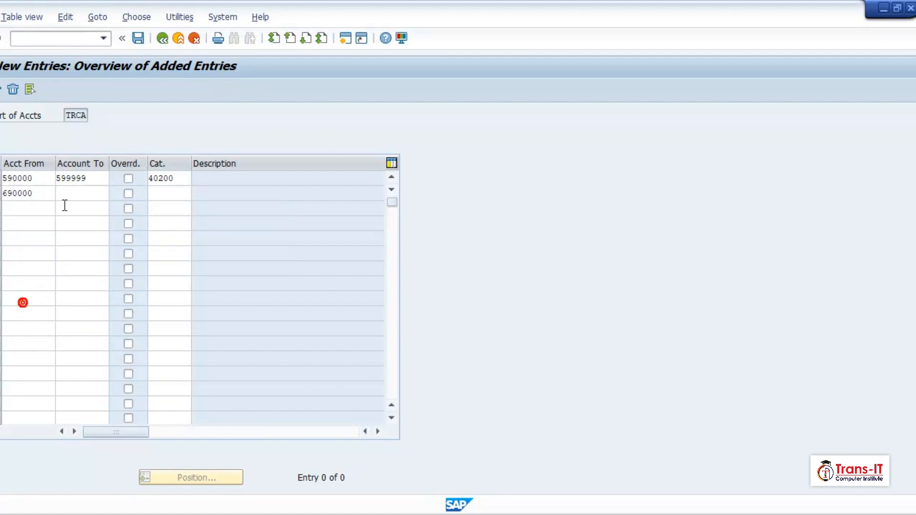
- Complete the 690000 entry with Account To 699999 and item category 40200, Exchange Rate Difference
{"action": "left_click", "coordinate": [72, 194]}
{"action": "type", "text": "699999"}
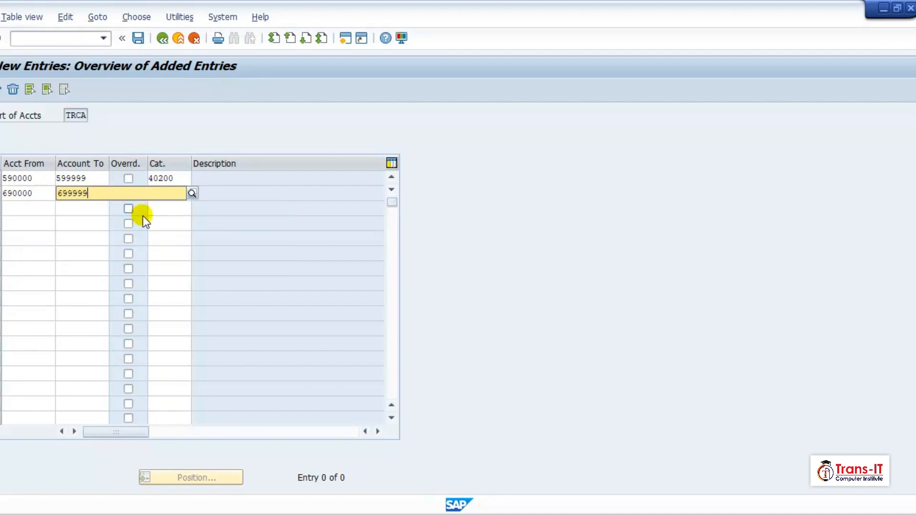
{"action": "key", "text": "Escape"}
{"action": "left_click", "coordinate": [174, 189]}
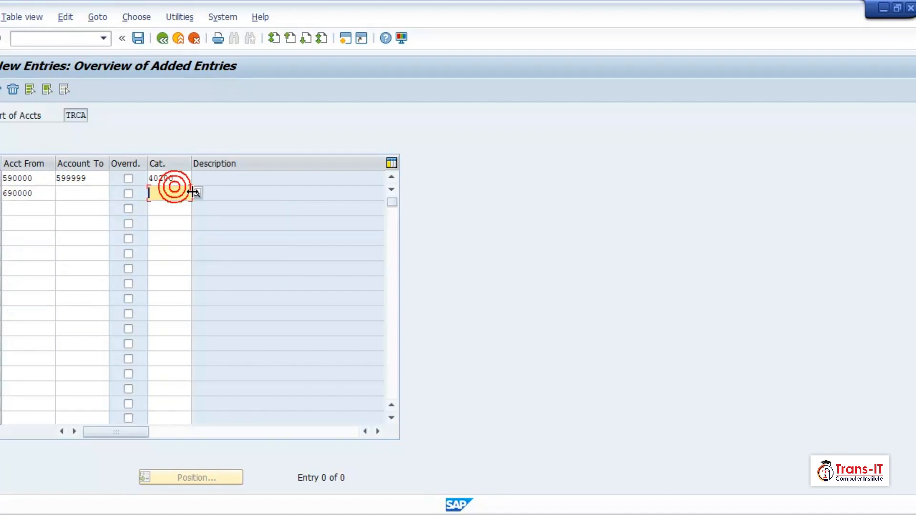
{"action": "left_click", "coordinate": [196, 192]}
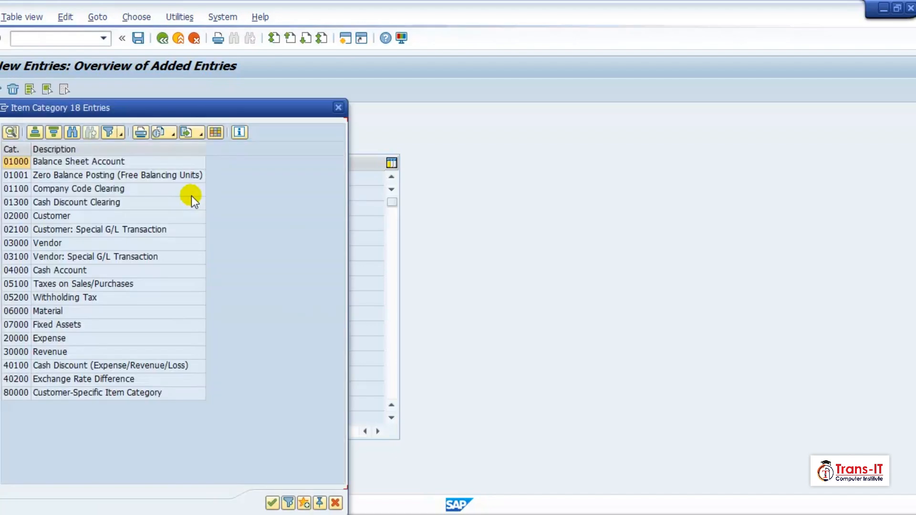
{"action": "double_click", "coordinate": [54, 379]}
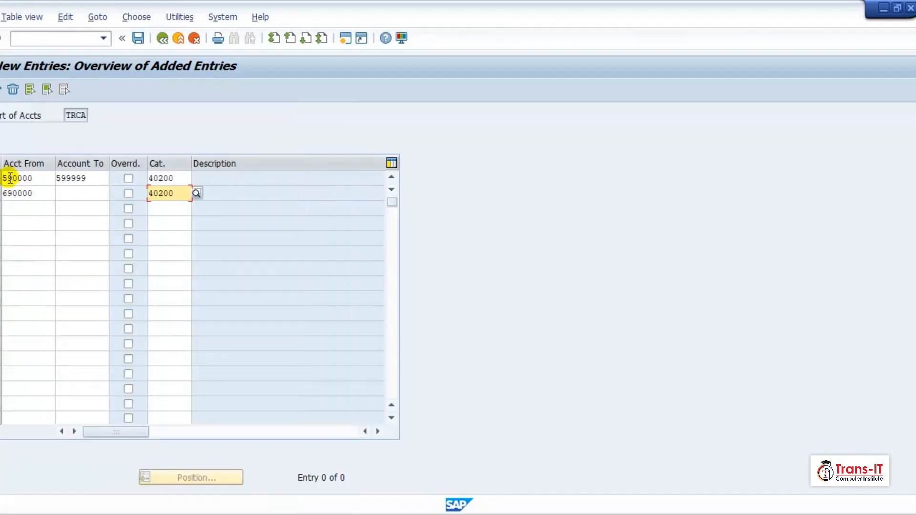
{"action": "left_click", "coordinate": [72, 193]}
{"action": "type", "text": "699999"}
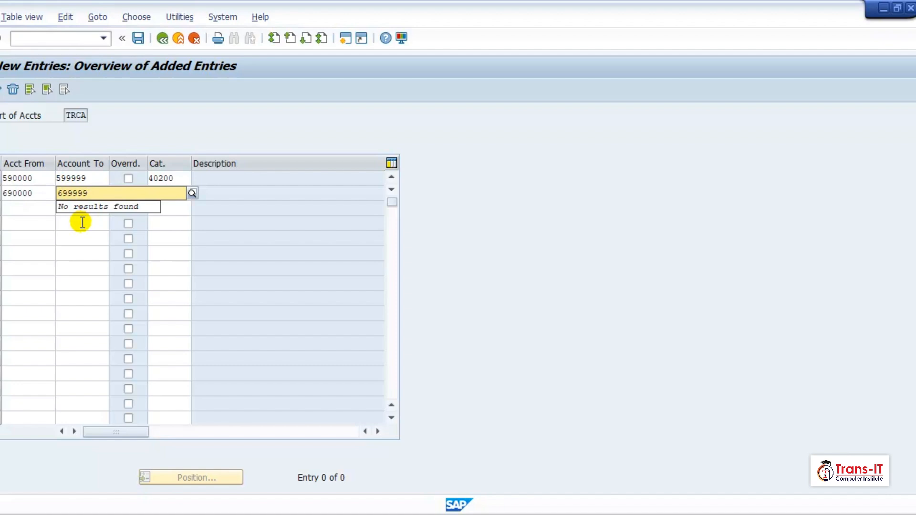
{"action": "left_click", "coordinate": [110, 249]}
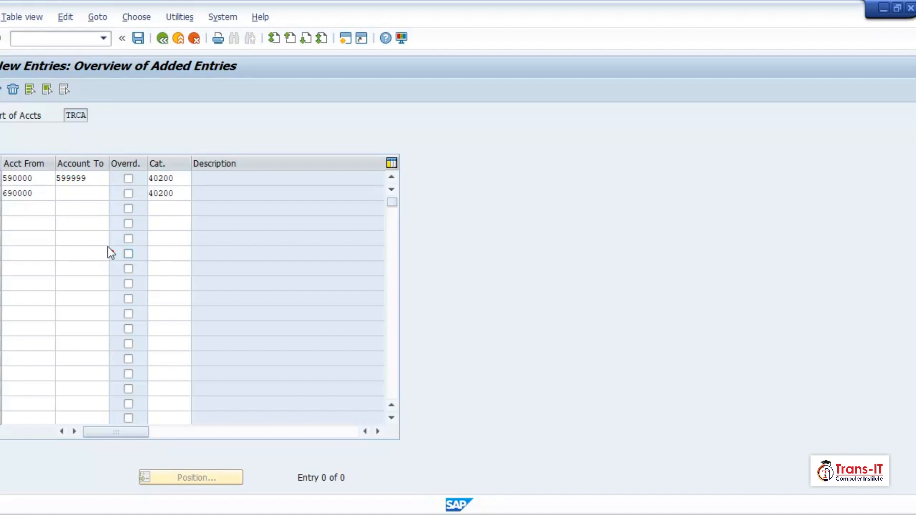
- Add a third entry for accounts 190000 to 199999 with item category 01000, Balance Sheet Account
{"action": "left_click", "coordinate": [44, 207]}
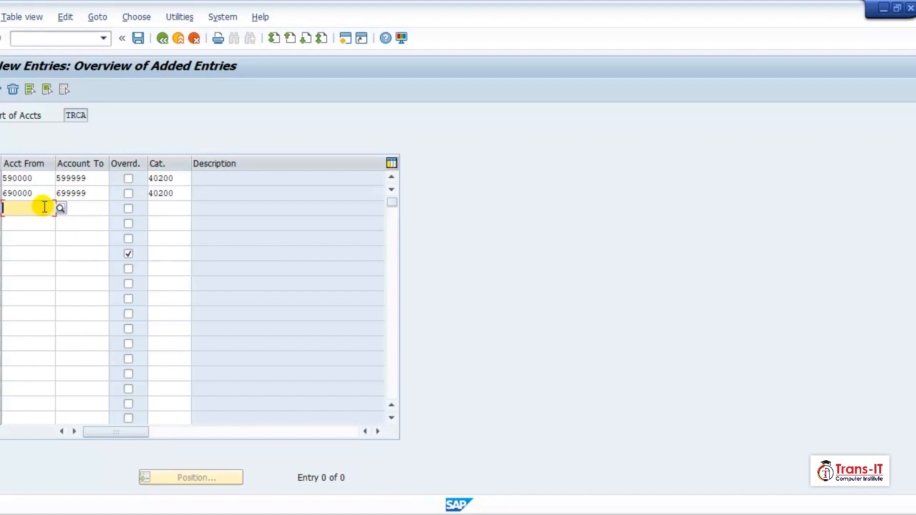
{"action": "type", "text": "190000"}
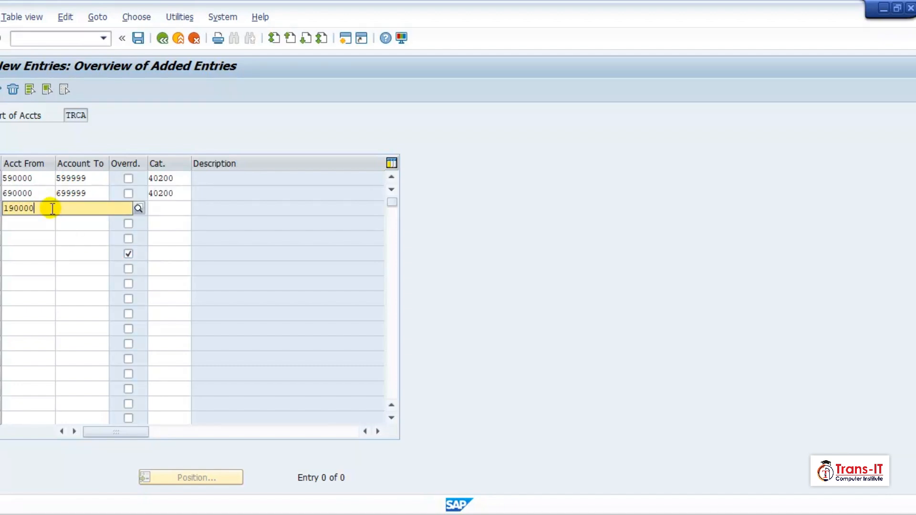
{"action": "left_click", "coordinate": [76, 208]}
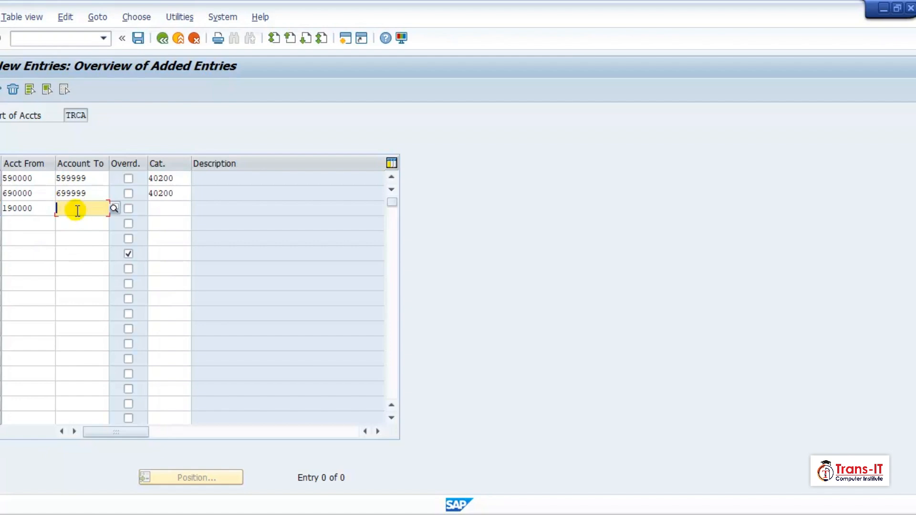
{"action": "type", "text": "1999999"}
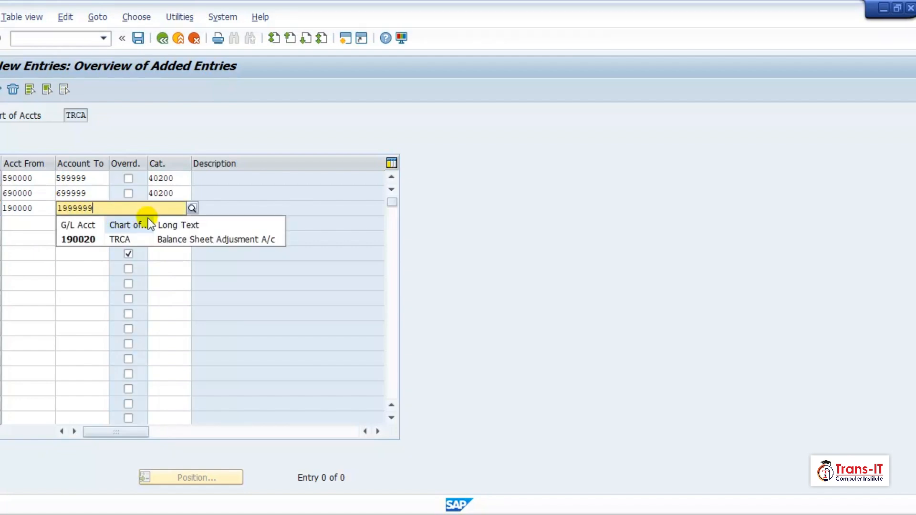
{"action": "key", "text": "BackSpace"}
{"action": "key", "text": "Tab"}
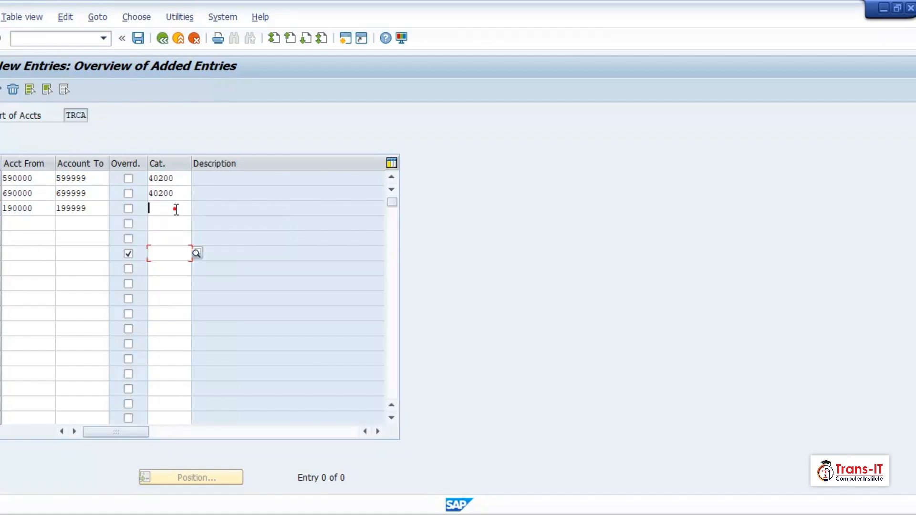
{"action": "left_click", "coordinate": [197, 207]}
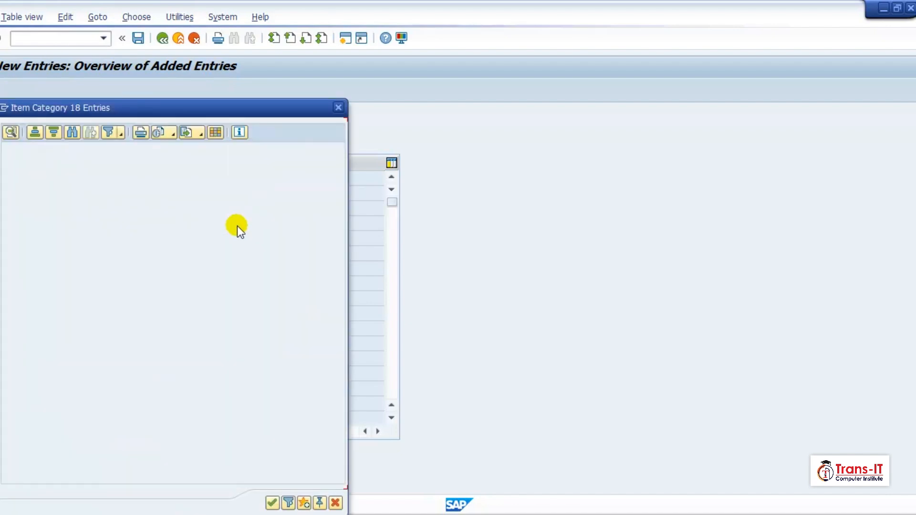
{"action": "double_click", "coordinate": [86, 165]}
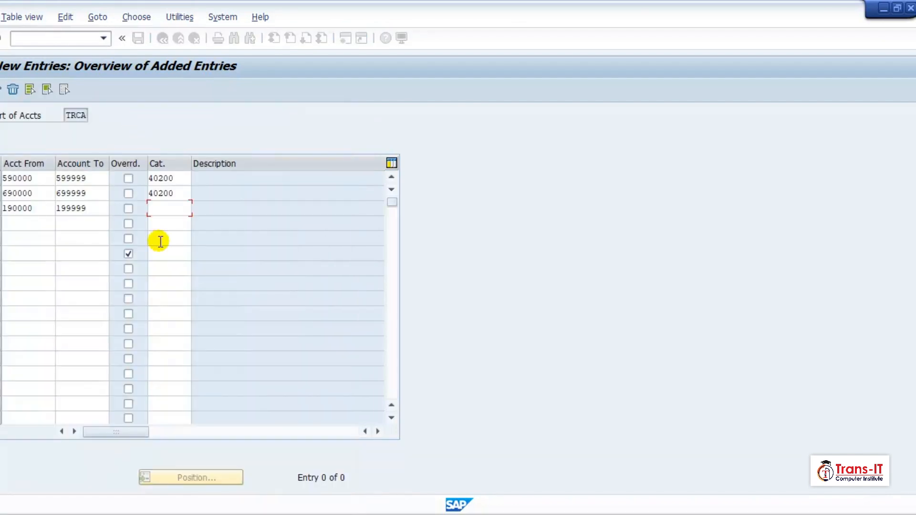
- Save the new account classifications, accepting the customizing check messages and confirming the changes
{"action": "left_click", "coordinate": [138, 38]}
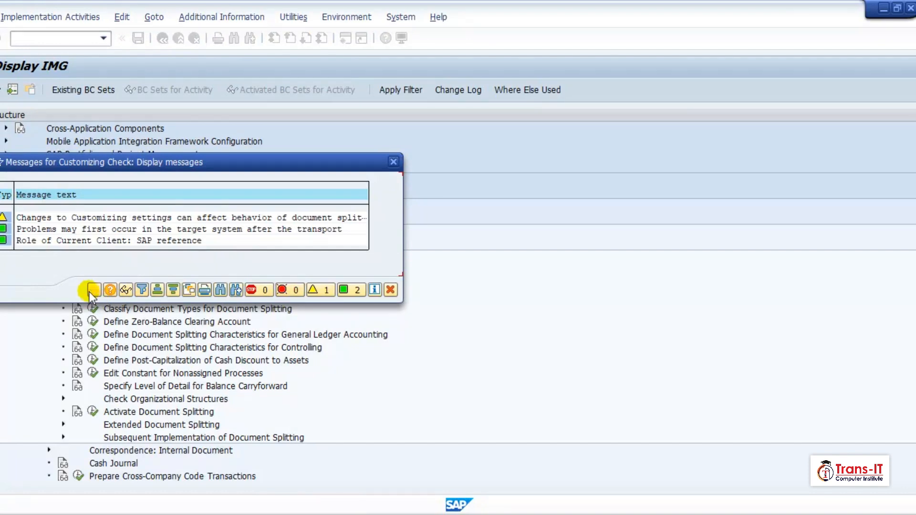
{"action": "left_click", "coordinate": [93, 289]}
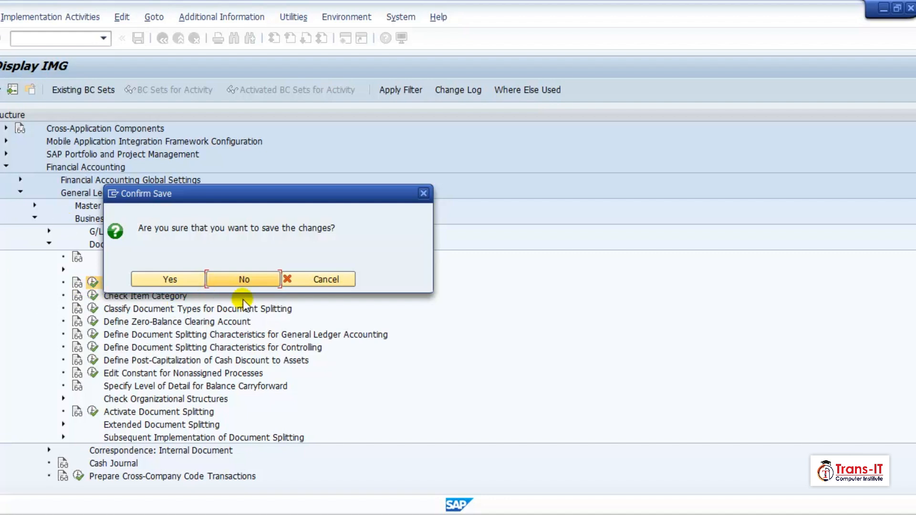
{"action": "left_click", "coordinate": [162, 275]}
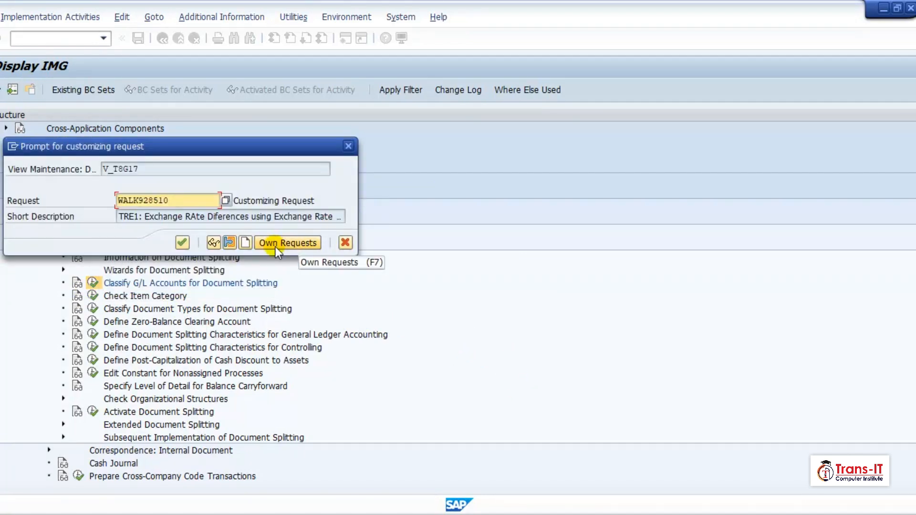
- Assign the changes to the existing own customizing request whose description starts with "TRE1: Deine Document Splitting charact"
{"action": "left_click", "coordinate": [276, 246]}
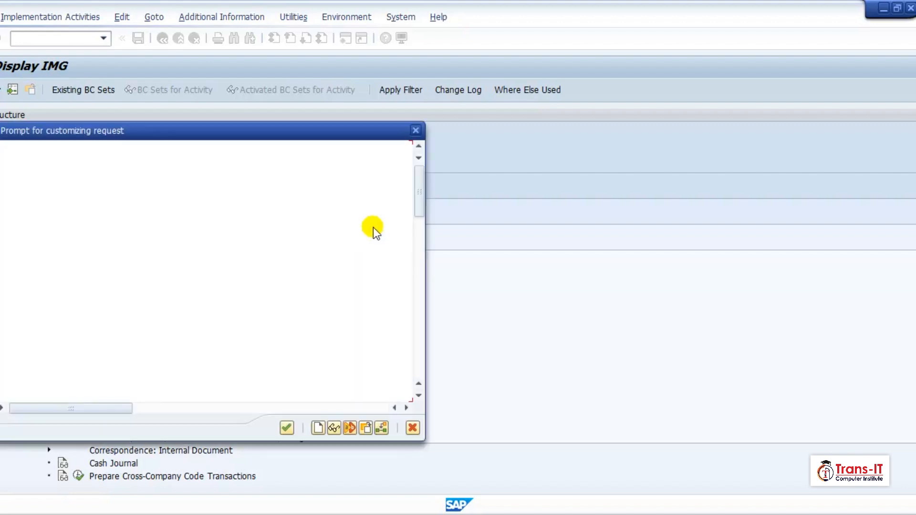
{"action": "left_click_drag", "start_coordinate": [425, 200], "coordinate": [423, 139]}
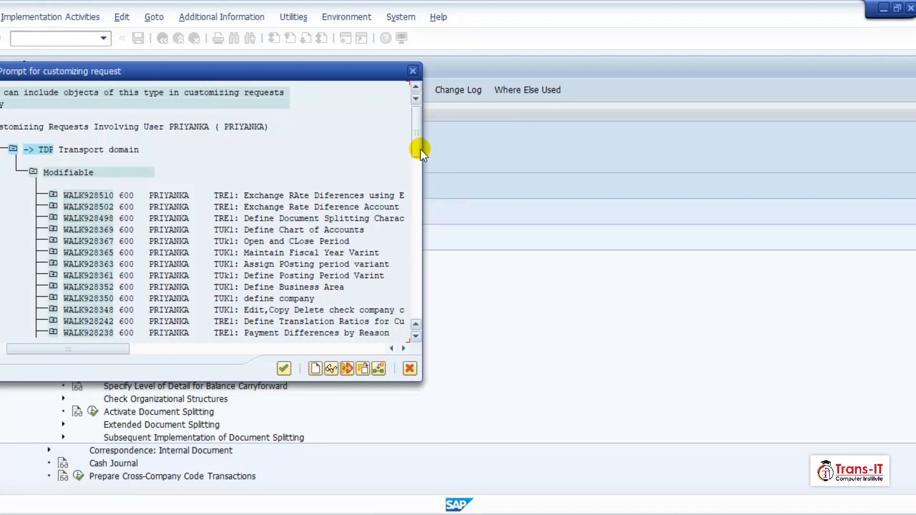
{"action": "left_click_drag", "start_coordinate": [419, 151], "coordinate": [426, 274]}
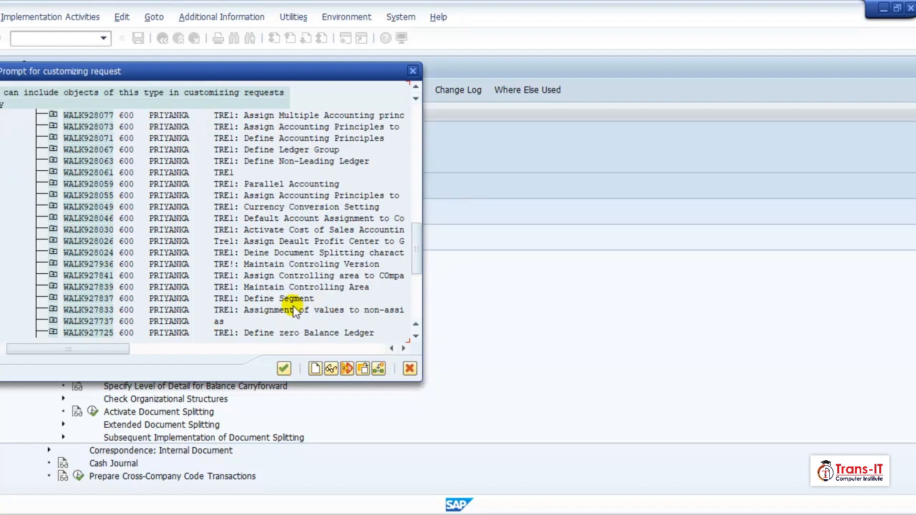
{"action": "double_click", "coordinate": [319, 256]}
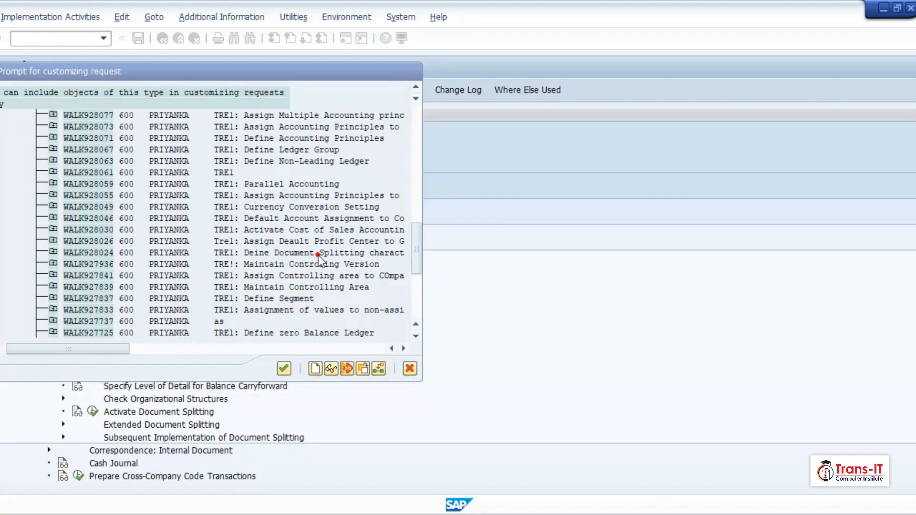
{"action": "left_click", "coordinate": [181, 240]}
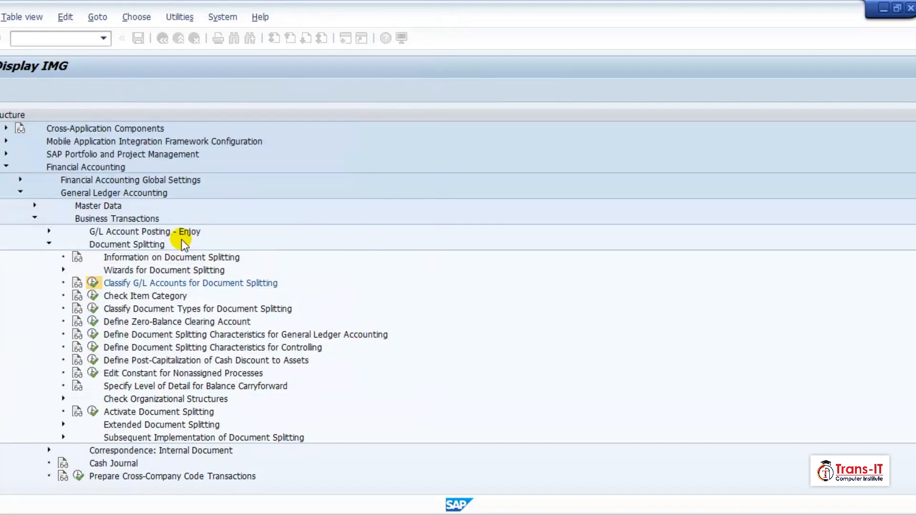